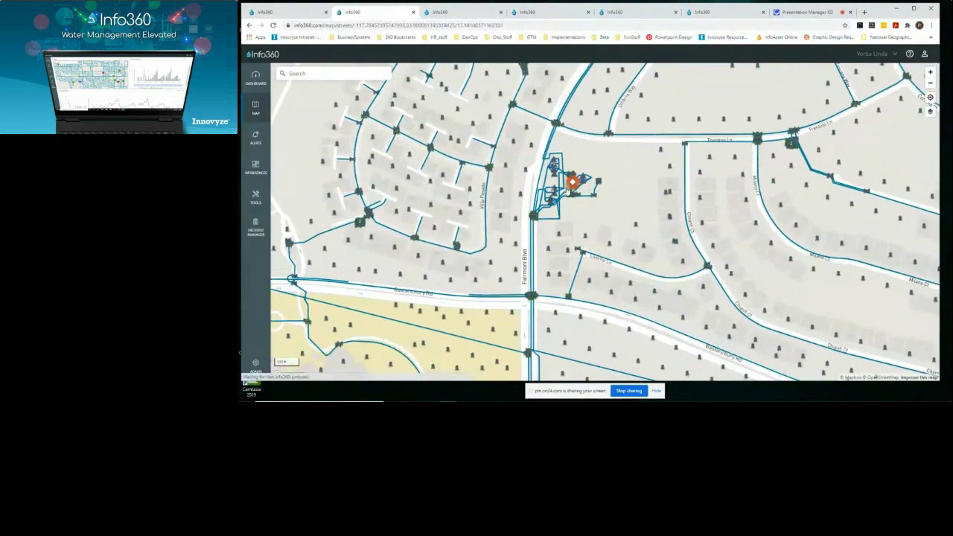
Examine the marked station beside Fairmont Blvd on the network map.
{"action": "scroll", "coordinate": [567, 190], "scroll_direction": "up", "scroll_amount": 1}
{"action": "scroll", "coordinate": [567, 190], "scroll_direction": "up", "scroll_amount": 1}
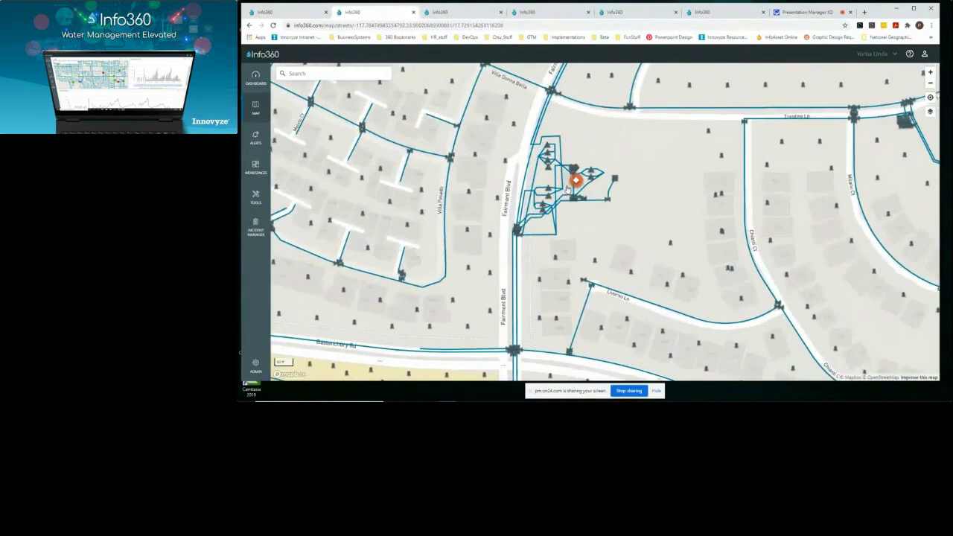
Review the DMA20 - Don't Touch workspace, including its system map, gauges, BCB station pressure trend, mass balance and ILI charts.
{"action": "left_click", "coordinate": [464, 13]}
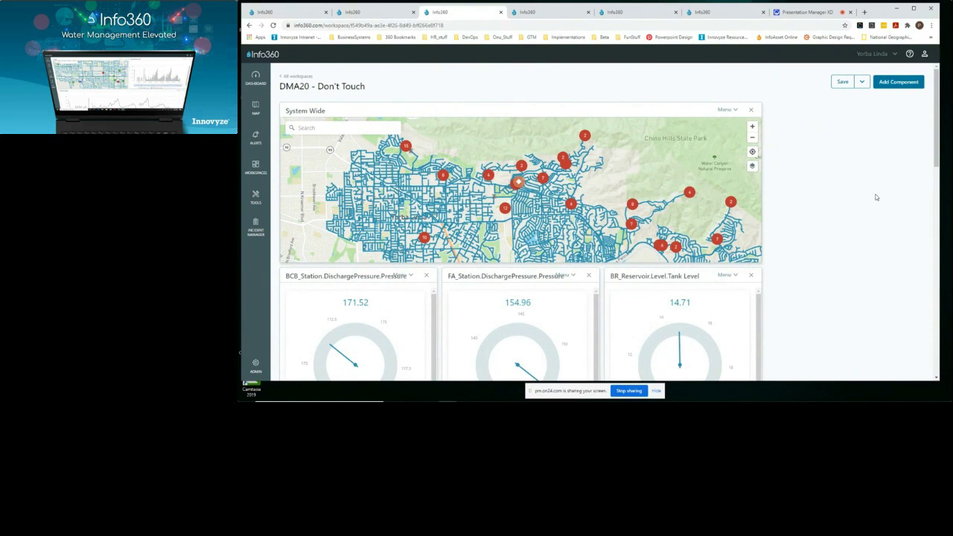
{"action": "scroll", "coordinate": [876, 197], "scroll_direction": "down", "scroll_amount": 1}
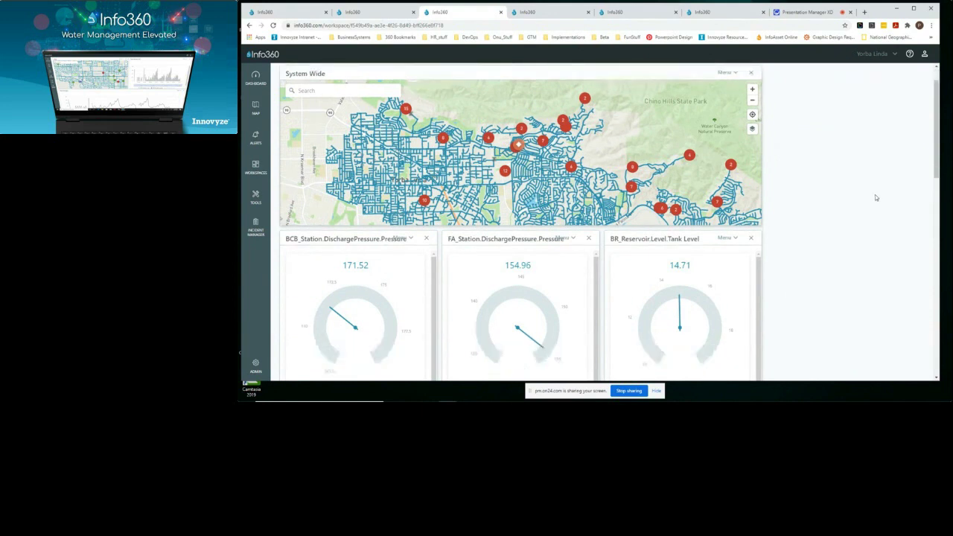
{"action": "scroll", "coordinate": [876, 197], "scroll_direction": "down", "scroll_amount": 1}
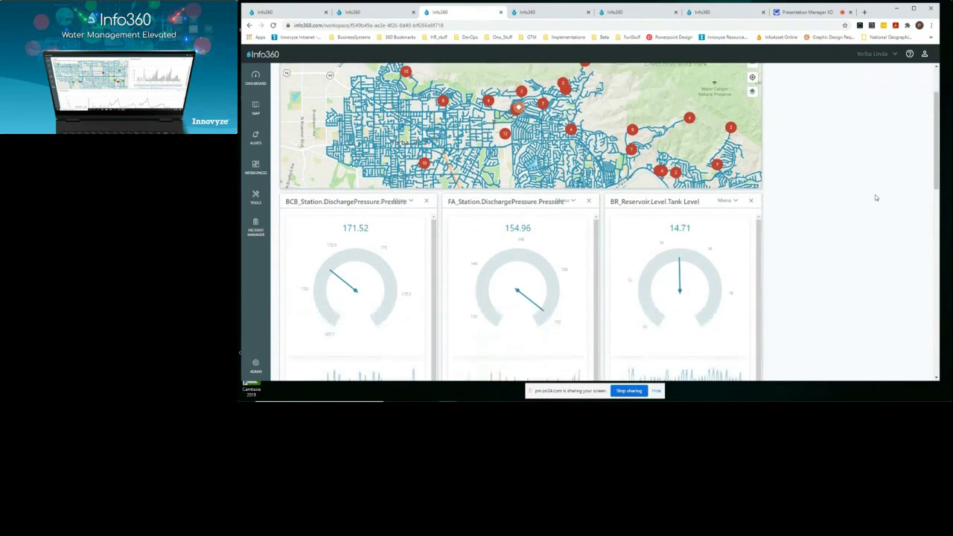
{"action": "scroll", "coordinate": [875, 198], "scroll_direction": "down", "scroll_amount": 1}
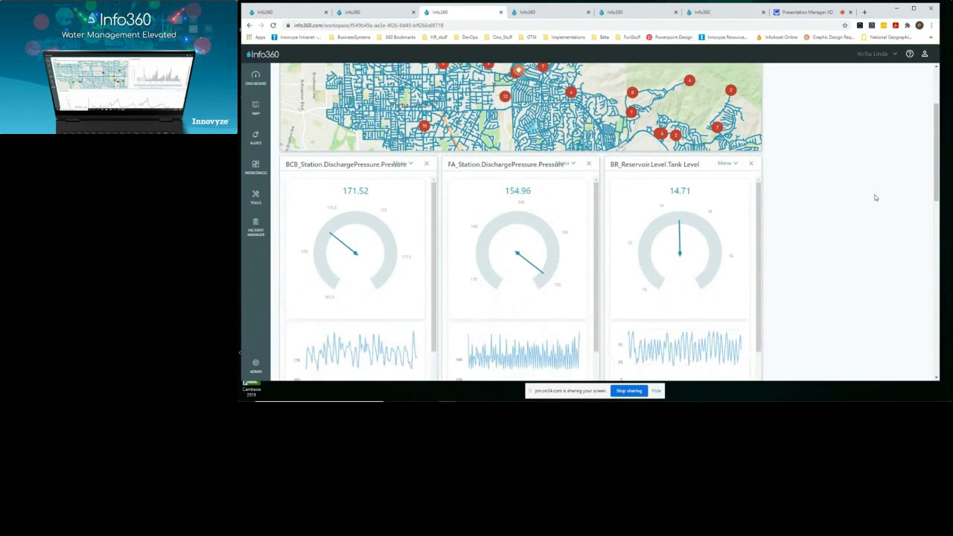
{"action": "scroll", "coordinate": [875, 197], "scroll_direction": "down", "scroll_amount": 1}
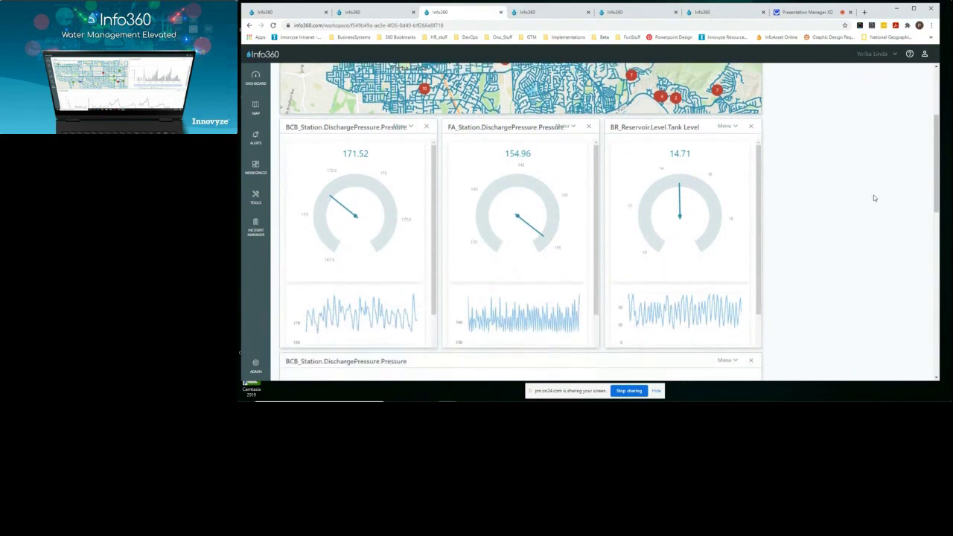
{"action": "scroll", "coordinate": [874, 197], "scroll_direction": "down", "scroll_amount": 1}
{"action": "scroll", "coordinate": [874, 197], "scroll_direction": "down", "scroll_amount": 3}
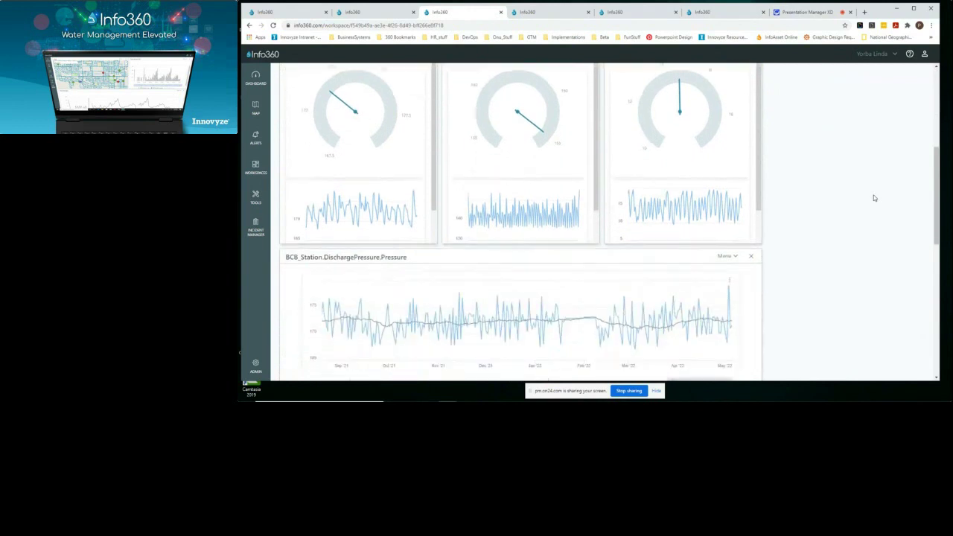
{"action": "scroll", "coordinate": [873, 198], "scroll_direction": "down", "scroll_amount": 1}
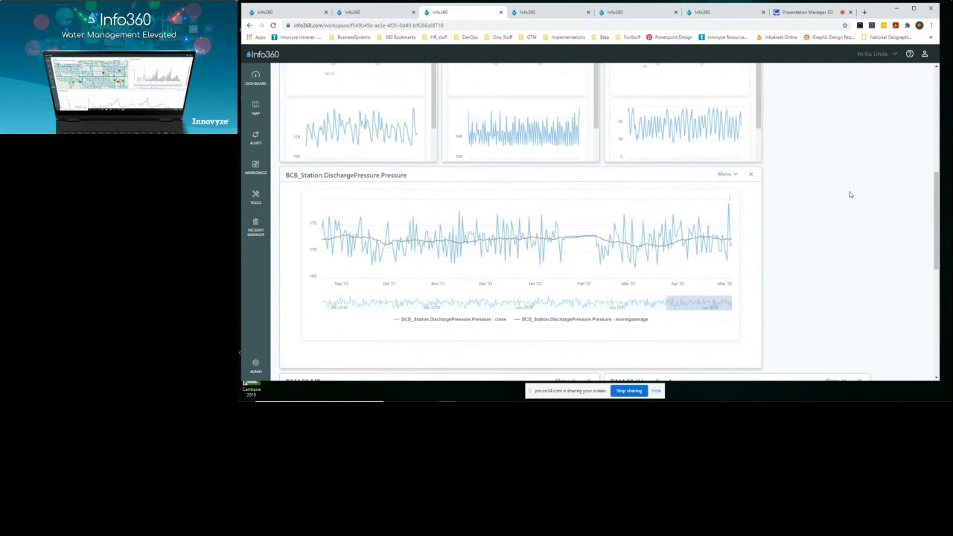
{"action": "scroll", "coordinate": [850, 182], "scroll_direction": "down", "scroll_amount": 3}
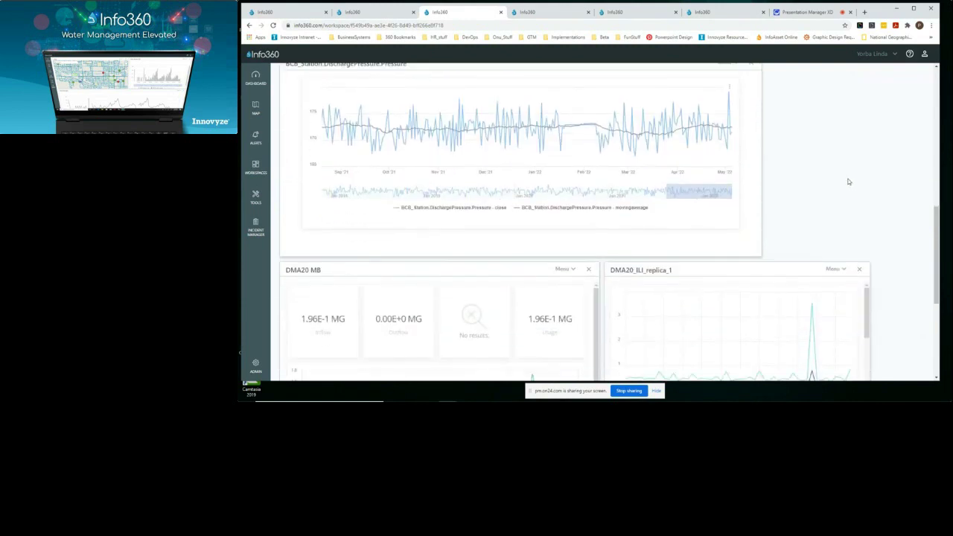
{"action": "scroll", "coordinate": [846, 180], "scroll_direction": "down", "scroll_amount": 2}
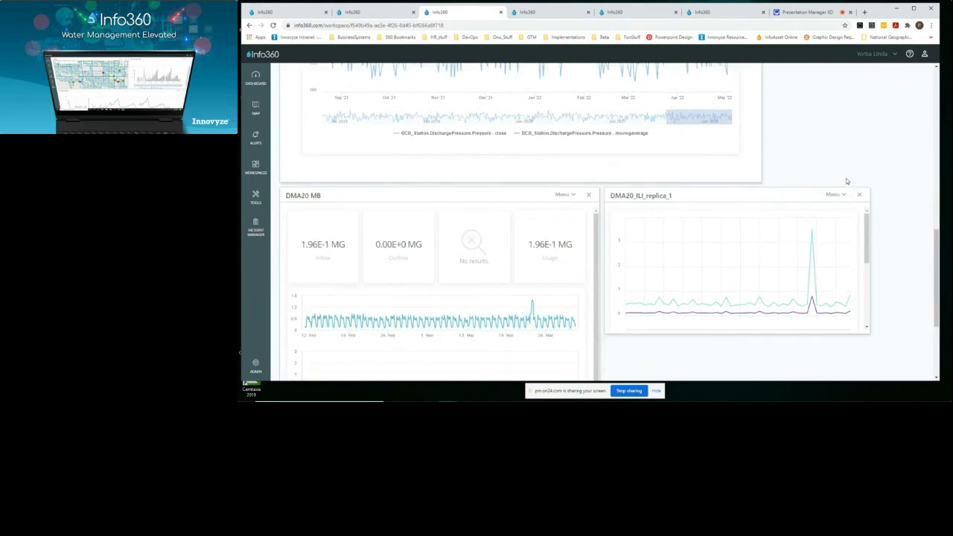
{"action": "scroll", "coordinate": [845, 181], "scroll_direction": "down", "scroll_amount": 1}
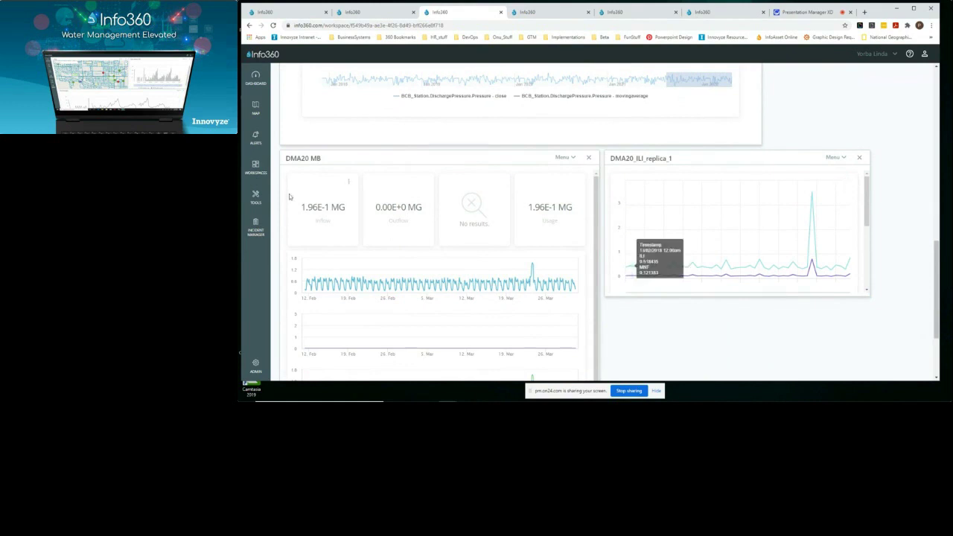
Review the configuration and calculated result charts of the DMA20 ILI Baseline, and return to the Infrastructure Leakage Index list.
{"action": "left_click", "coordinate": [546, 12]}
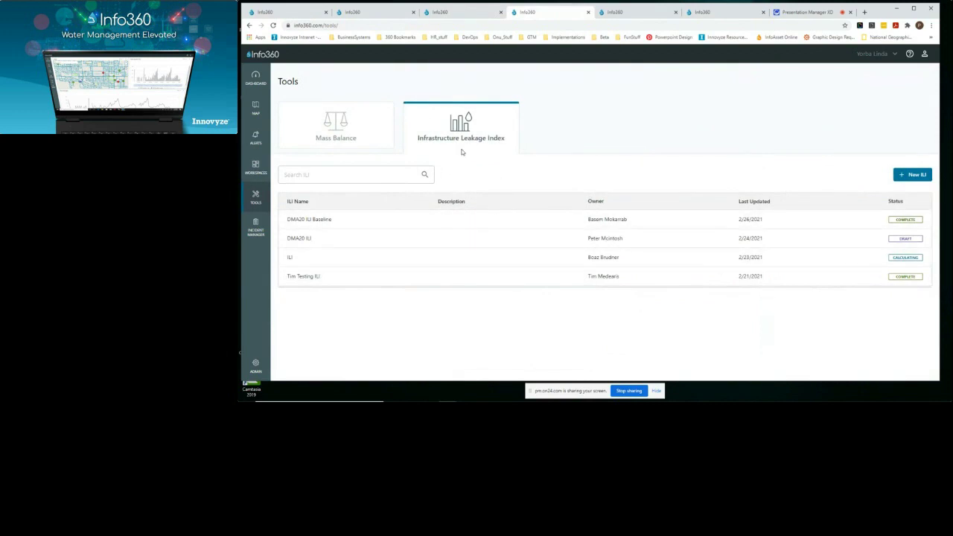
{"action": "left_click", "coordinate": [320, 220]}
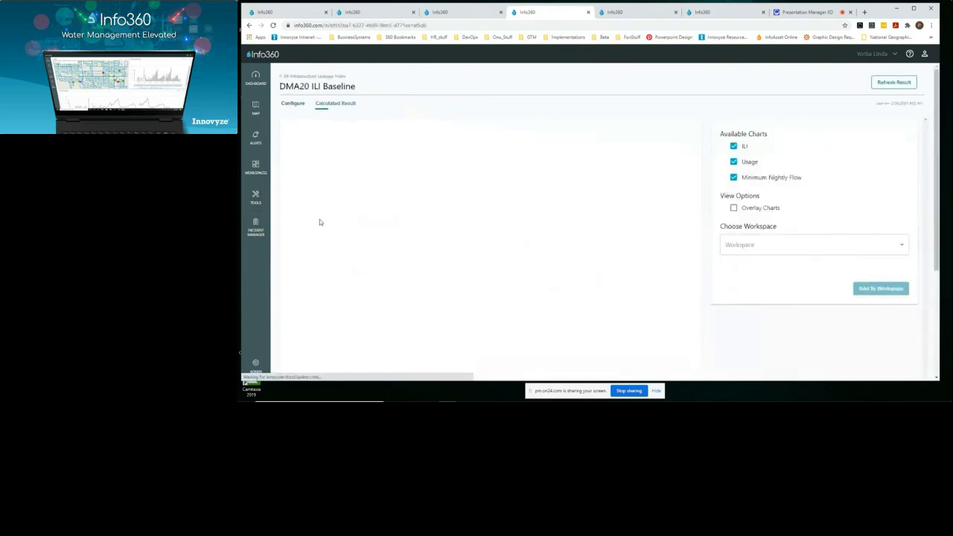
{"action": "left_click", "coordinate": [291, 103]}
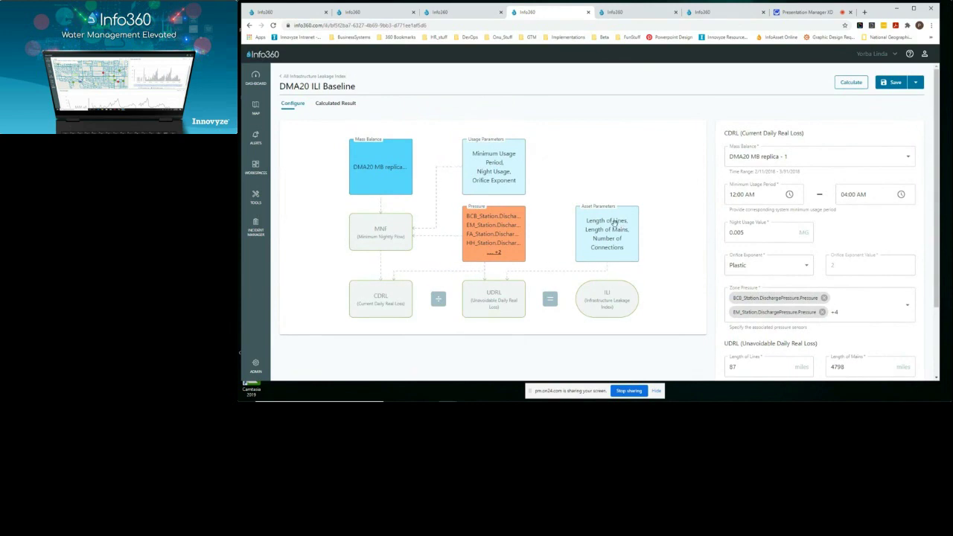
{"action": "scroll", "coordinate": [624, 228], "scroll_direction": "down", "scroll_amount": 1}
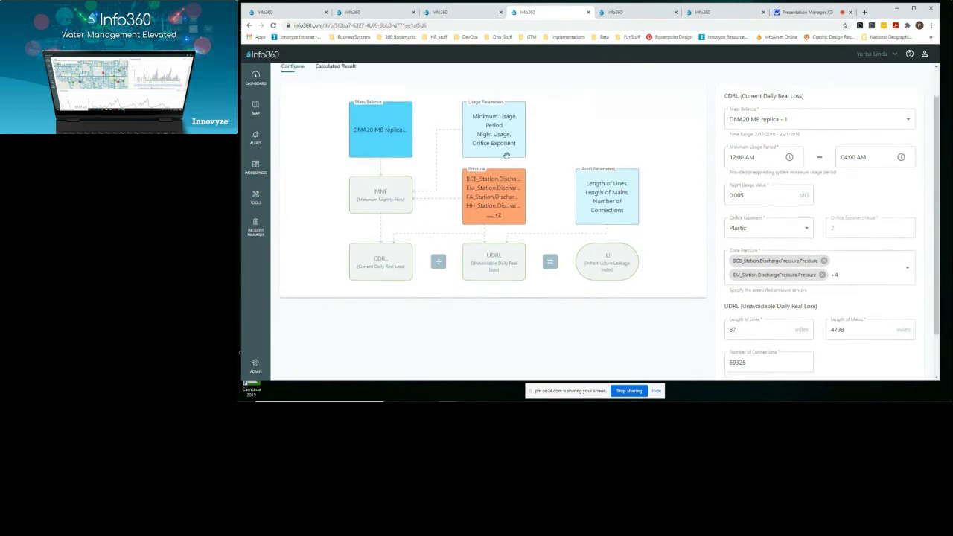
{"action": "left_click", "coordinate": [336, 67]}
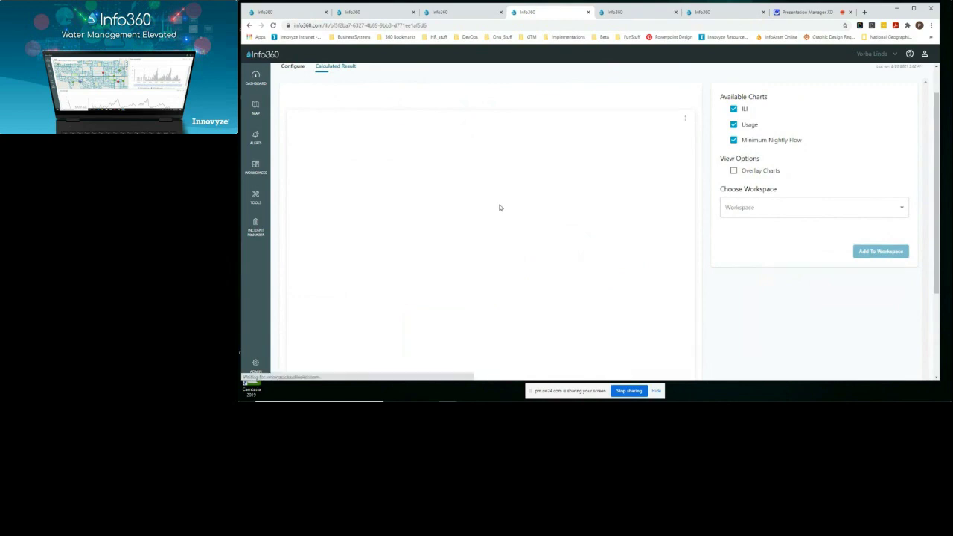
{"action": "mouse_move", "coordinate": [494, 207]}
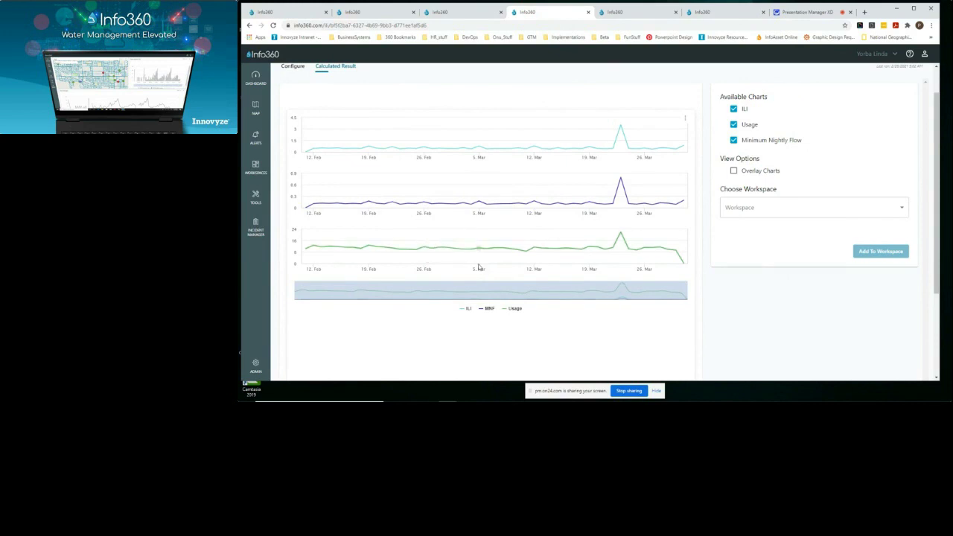
{"action": "left_click", "coordinate": [255, 198]}
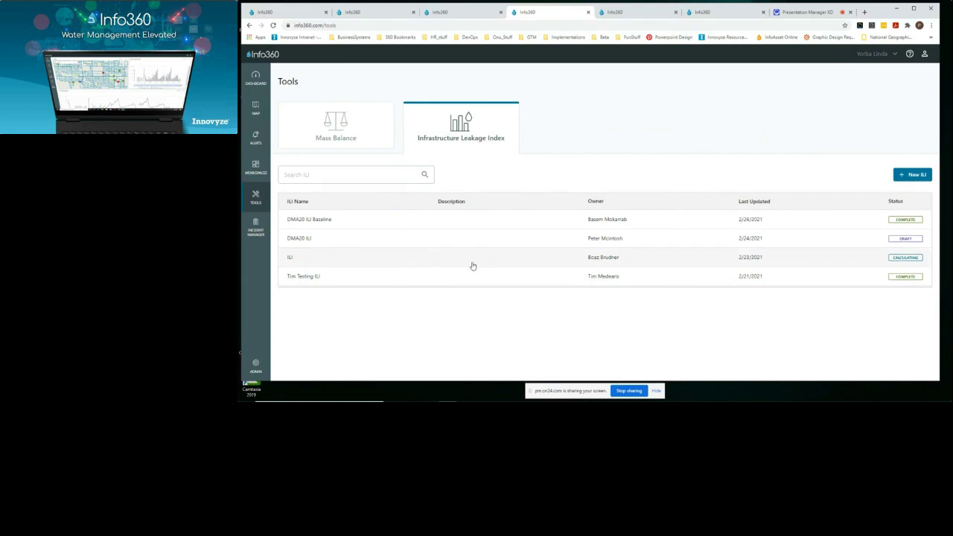
Open the BCB Low Pressure alert and review its details, criteria, notifications and active incidents.
{"action": "left_click", "coordinate": [636, 12]}
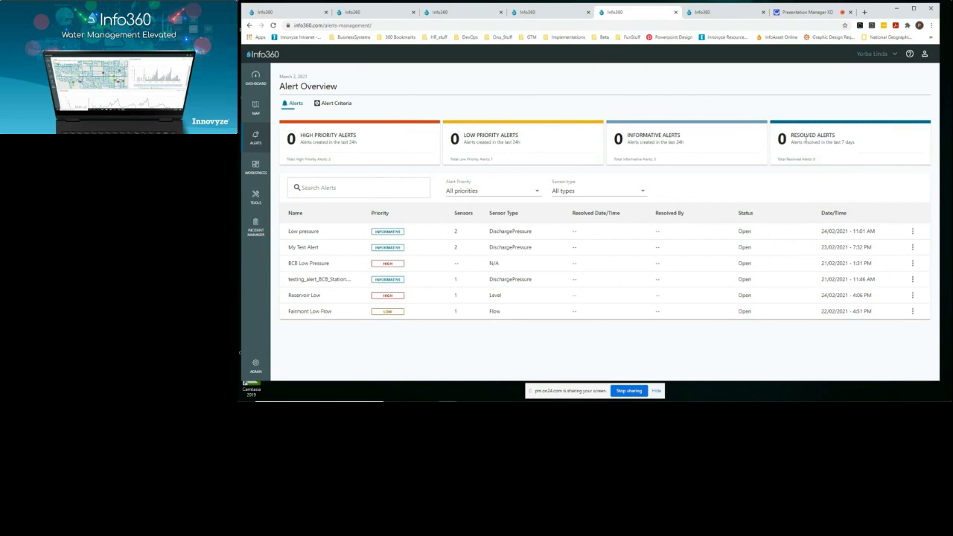
{"action": "left_click", "coordinate": [314, 265]}
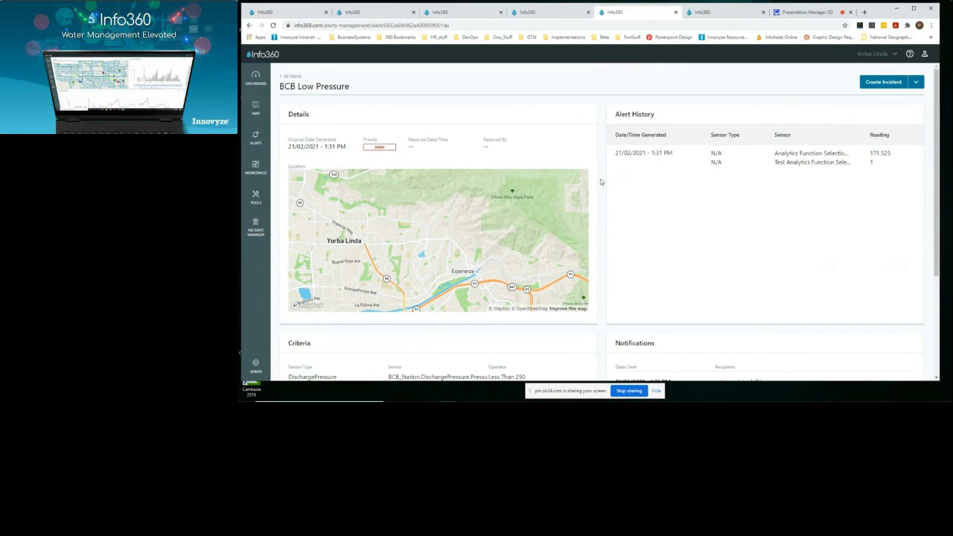
{"action": "scroll", "coordinate": [599, 179], "scroll_direction": "down", "scroll_amount": 4}
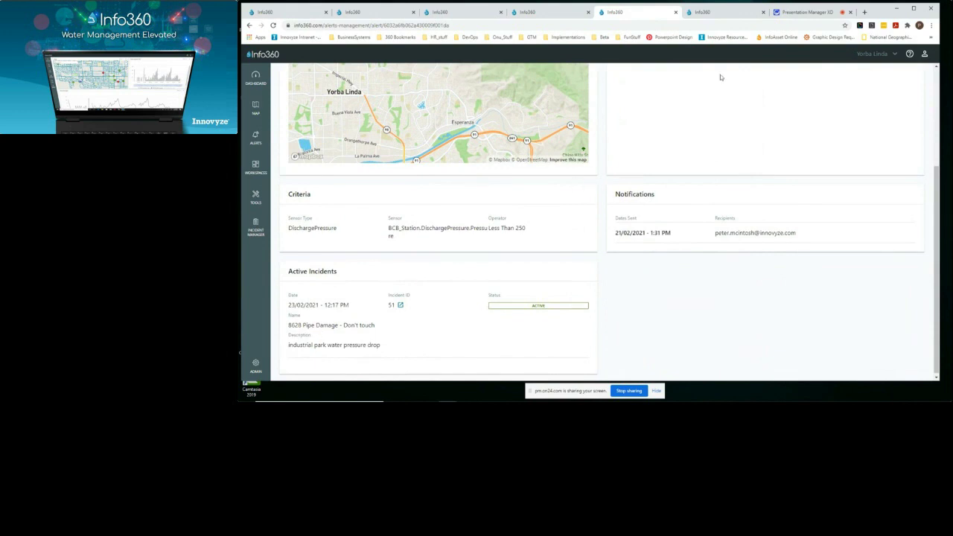
Review the Incident Manager's incident list, open incidents map and latest activity updates.
{"action": "left_click", "coordinate": [719, 15]}
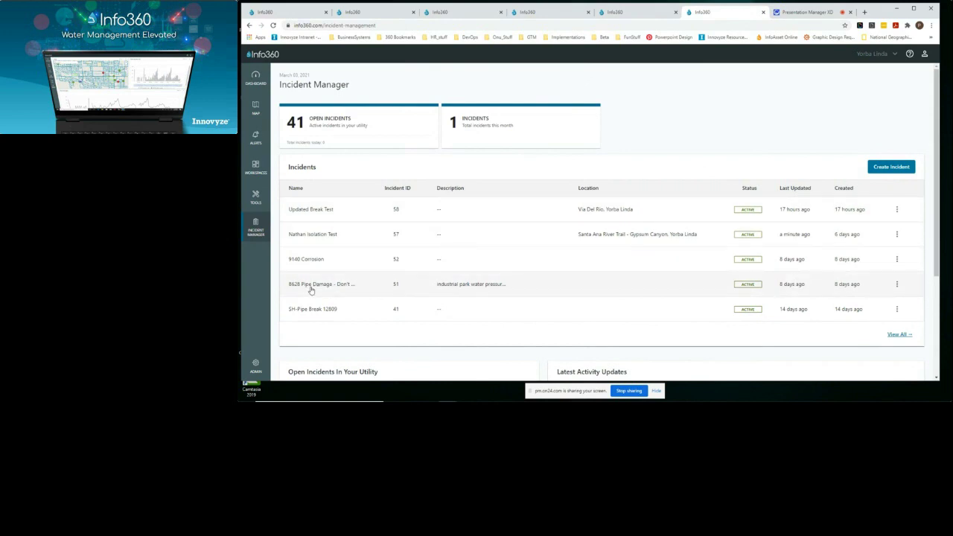
{"action": "scroll", "coordinate": [584, 186], "scroll_direction": "down", "scroll_amount": 2}
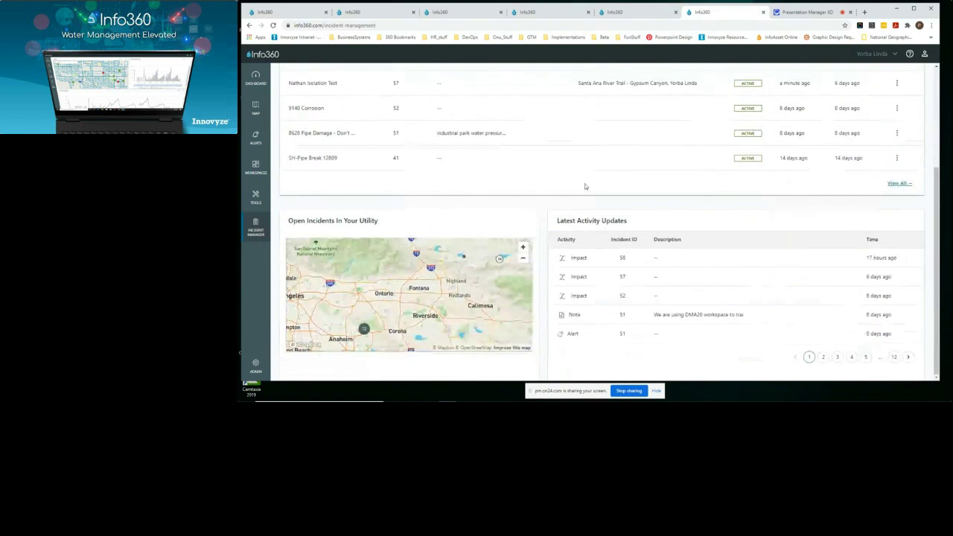
{"action": "scroll", "coordinate": [564, 187], "scroll_direction": "up", "scroll_amount": 2}
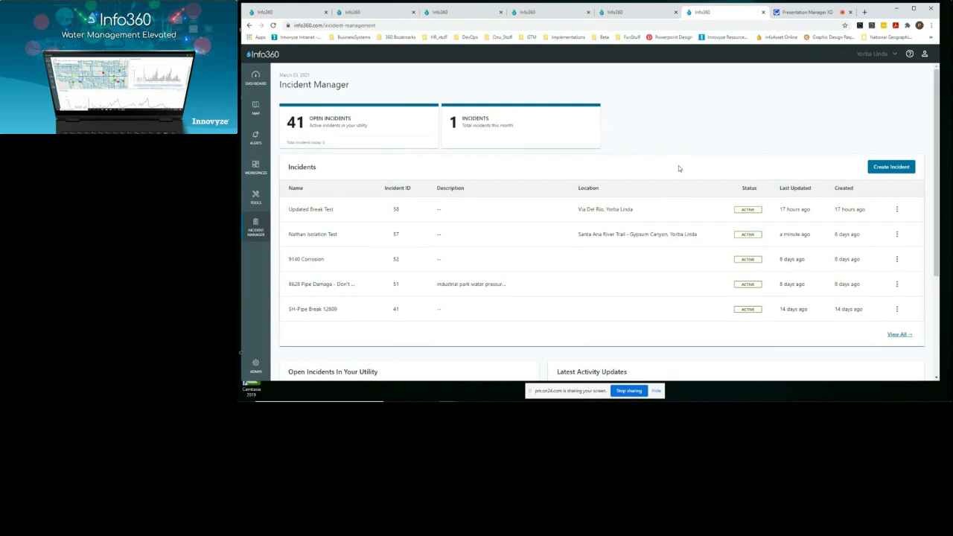
Open the 8628 Pipe Damage - Don't touch incident and review its details and timeline of activities.
{"action": "left_click", "coordinate": [897, 284]}
{"action": "left_click", "coordinate": [861, 284]}
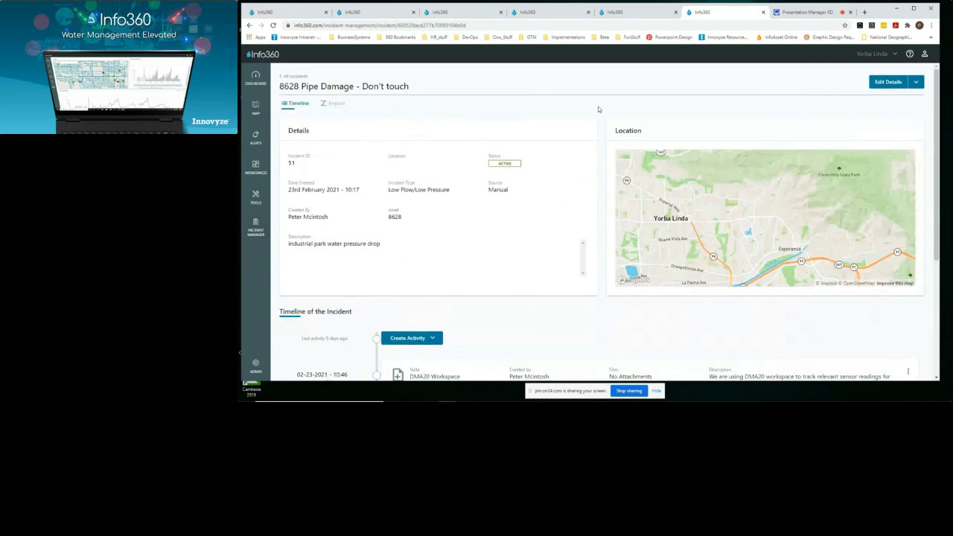
{"action": "scroll", "coordinate": [597, 108], "scroll_direction": "down", "scroll_amount": 3}
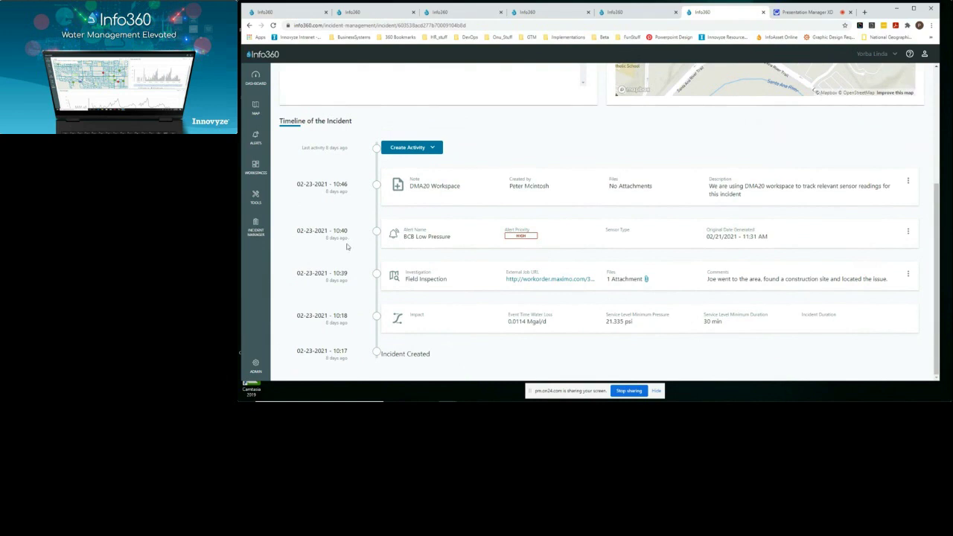
{"action": "scroll", "coordinate": [338, 106], "scroll_direction": "up", "scroll_amount": 5}
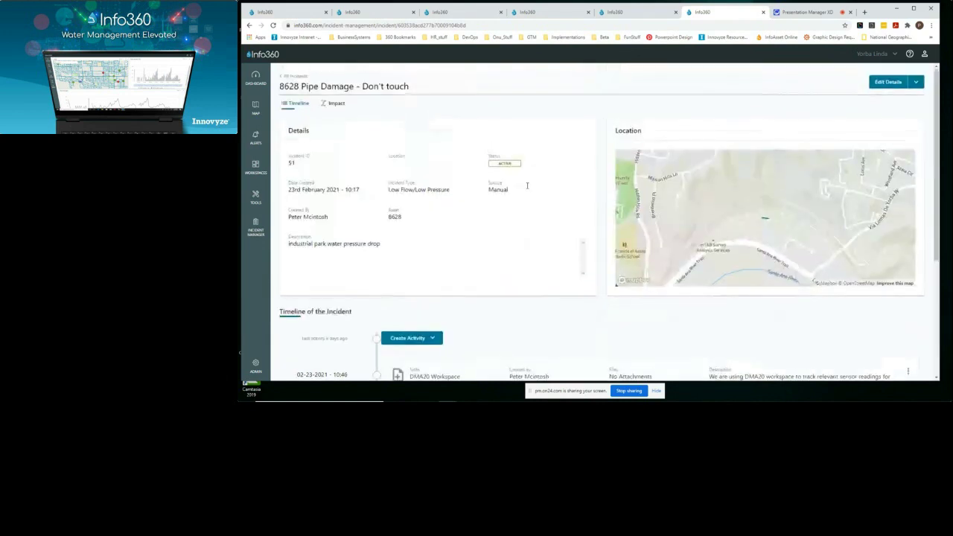
Review the incident's impact analysis and compare the valve configurations of its calculated scenarios, finishing with scenario 6344e.
{"action": "left_click", "coordinate": [336, 104]}
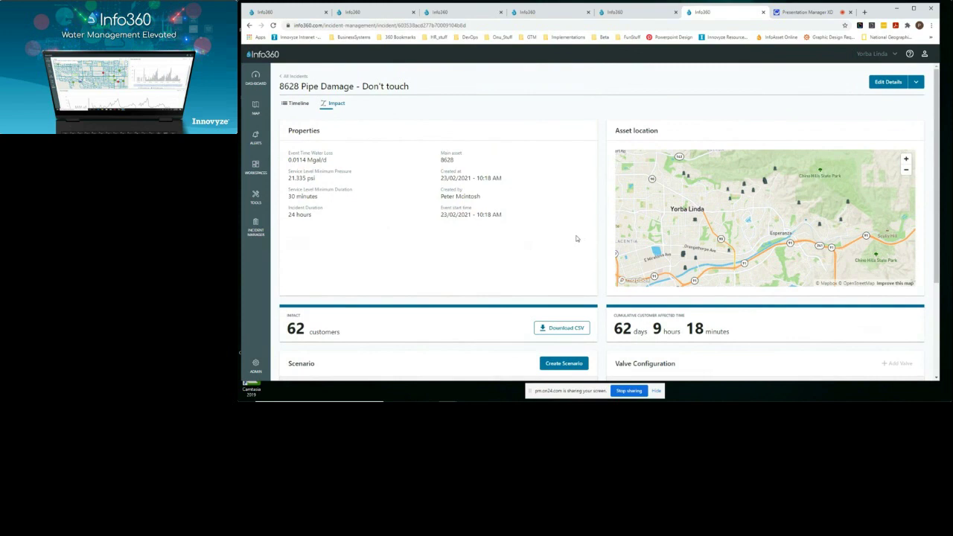
{"action": "scroll", "coordinate": [575, 238], "scroll_direction": "down", "scroll_amount": 1}
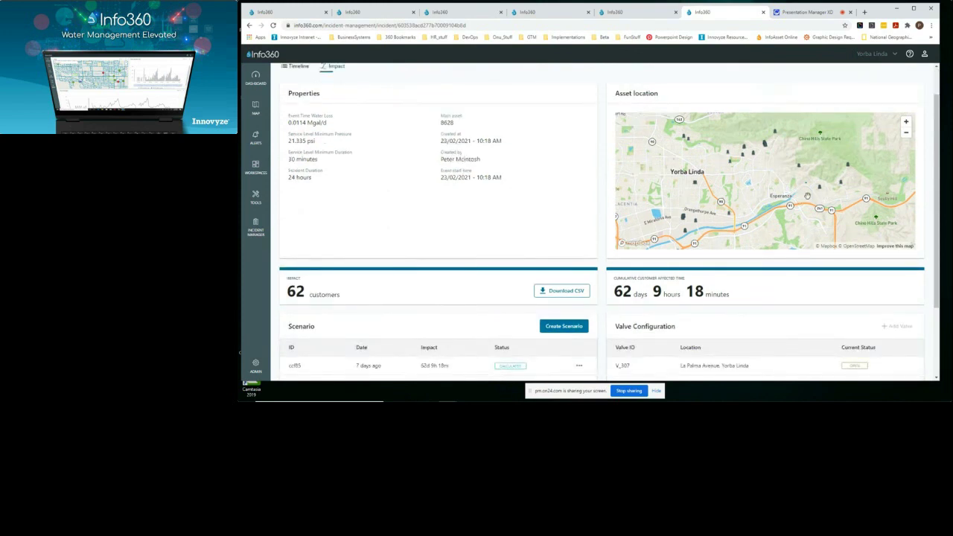
{"action": "scroll", "coordinate": [600, 189], "scroll_direction": "down", "scroll_amount": 3}
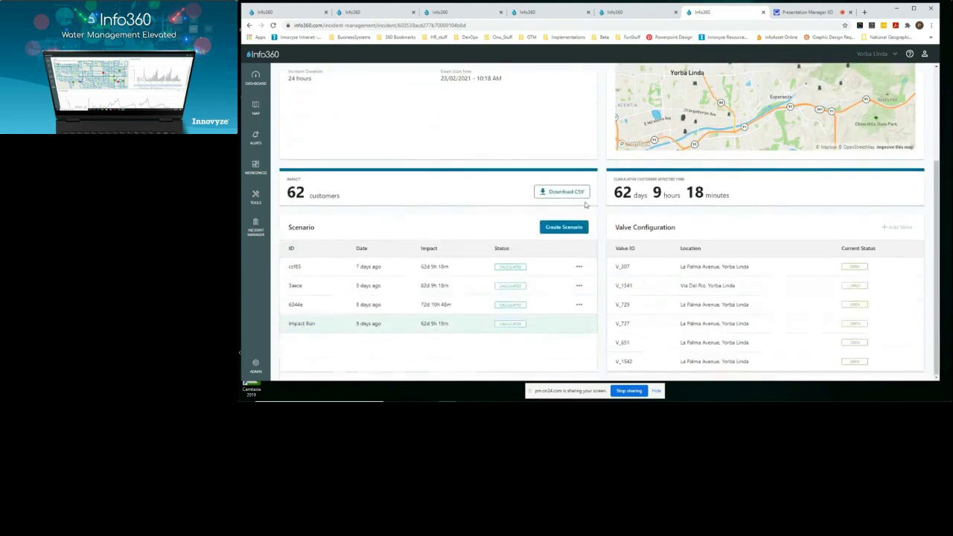
{"action": "left_click", "coordinate": [340, 307]}
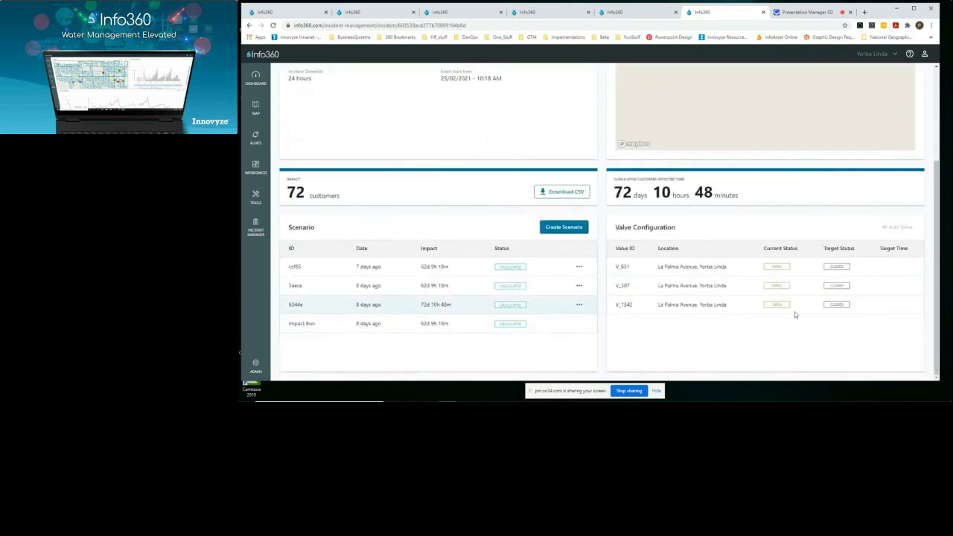
{"action": "left_click", "coordinate": [368, 288]}
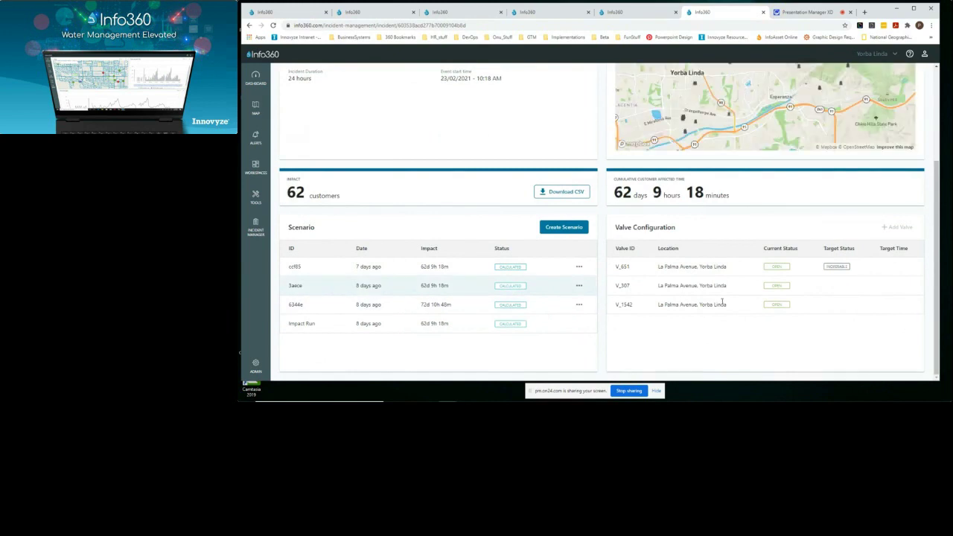
{"action": "left_click", "coordinate": [417, 271]}
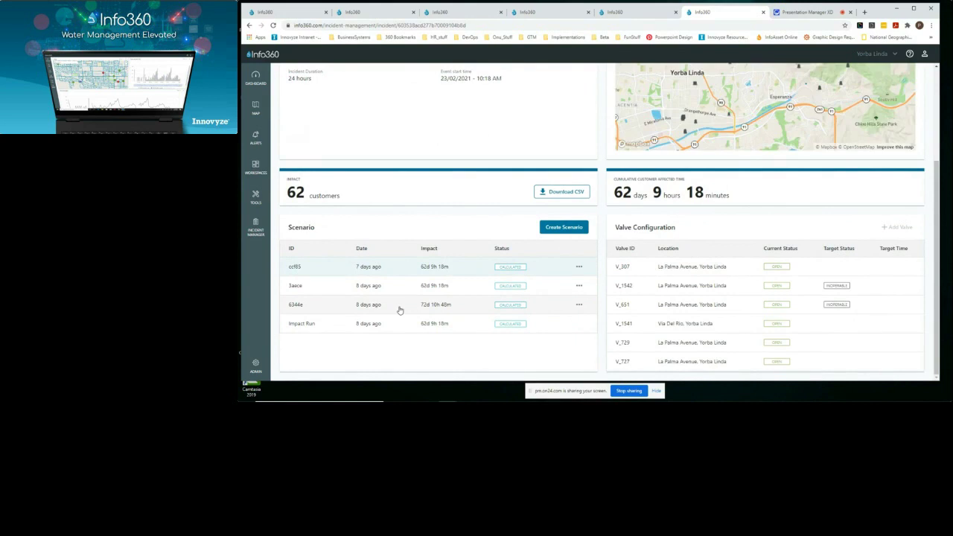
{"action": "left_click", "coordinate": [399, 308]}
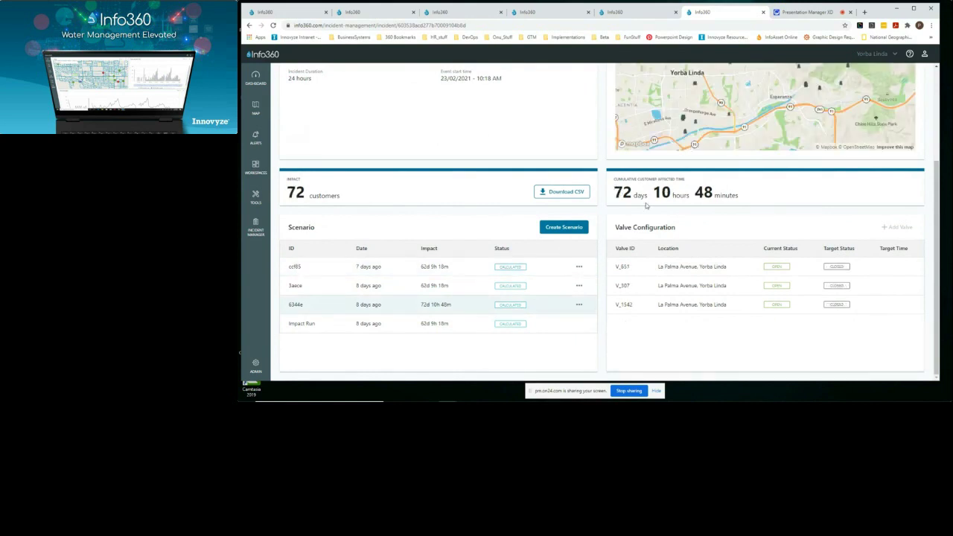
Examine the affected customers around the damaged pipe on the asset location map, and return to the main dashboard.
{"action": "scroll", "coordinate": [808, 88], "scroll_direction": "up", "scroll_amount": 5}
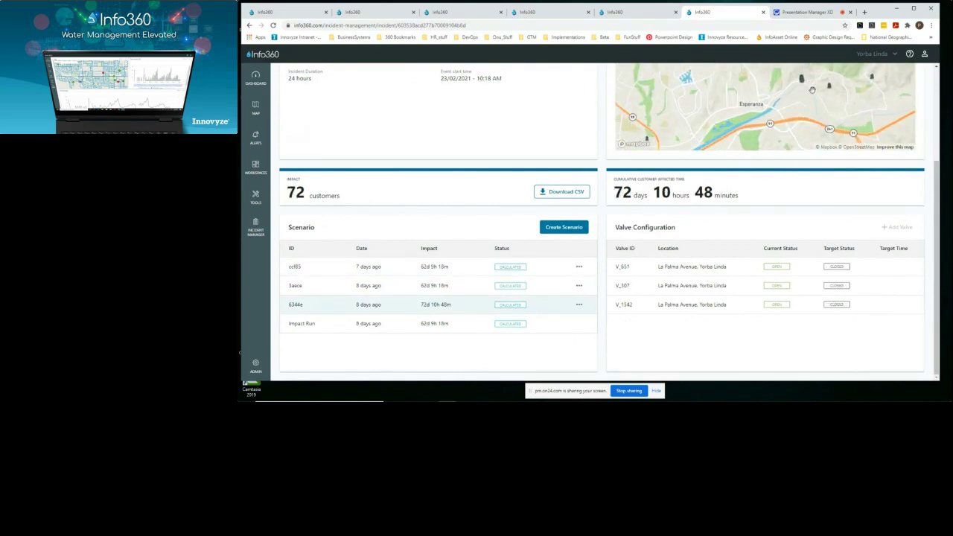
{"action": "scroll", "coordinate": [797, 130], "scroll_direction": "up", "scroll_amount": 4}
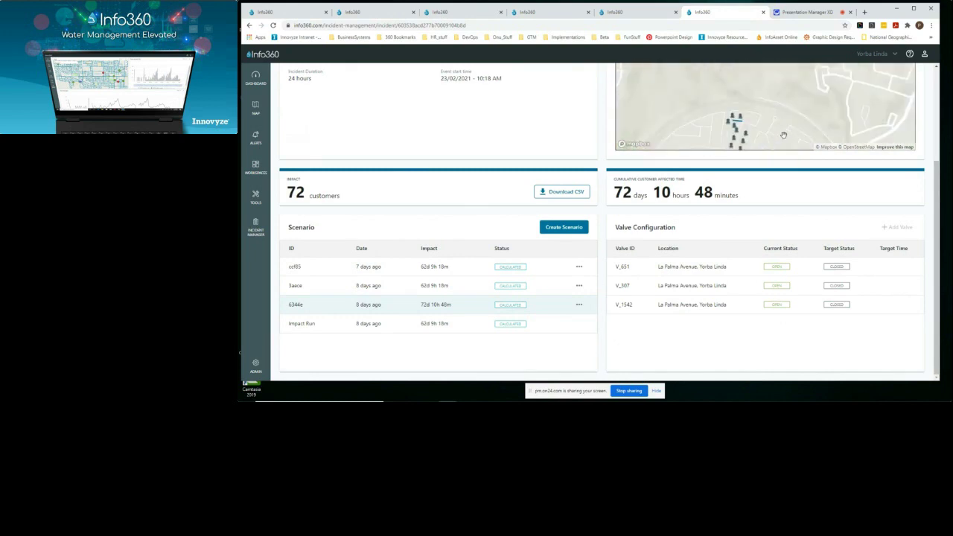
{"action": "scroll", "coordinate": [766, 96], "scroll_direction": "up", "scroll_amount": 2}
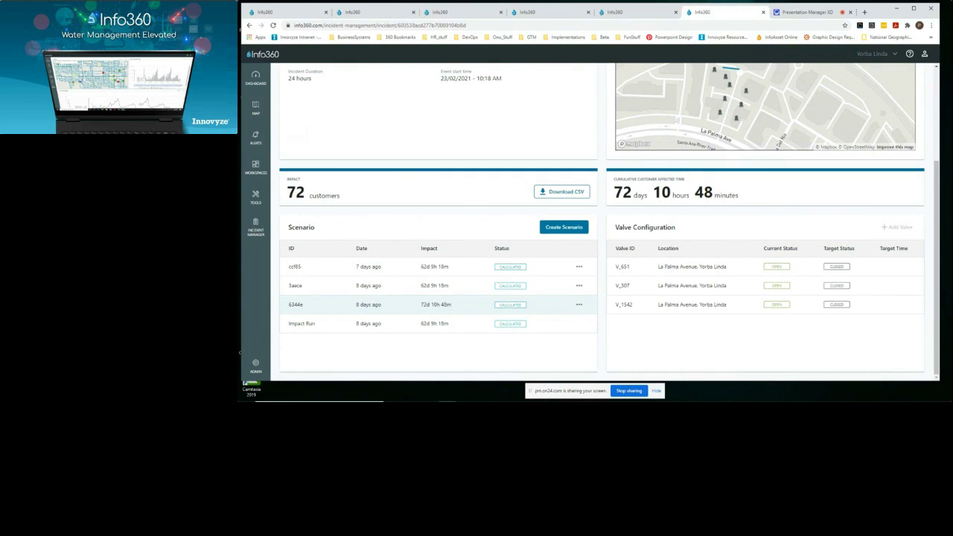
{"action": "left_click", "coordinate": [259, 81]}
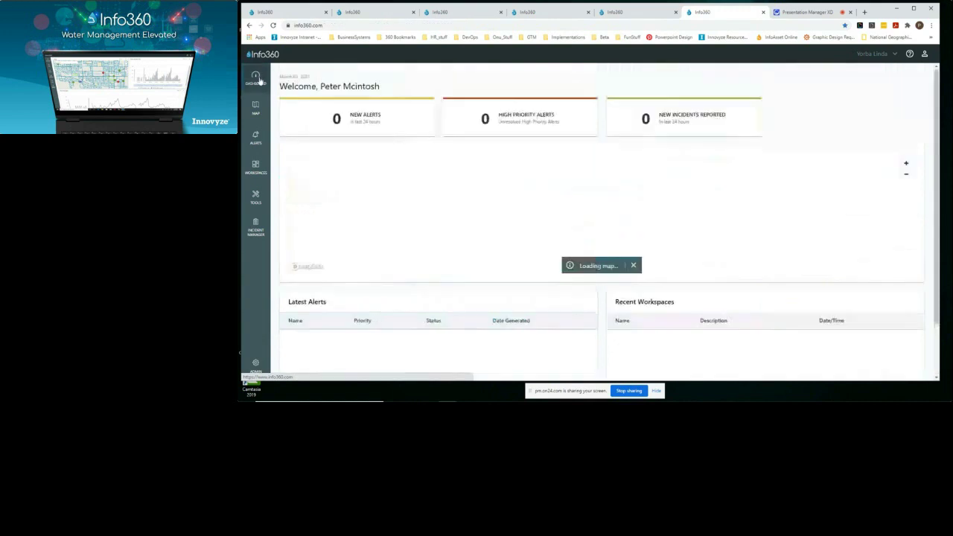